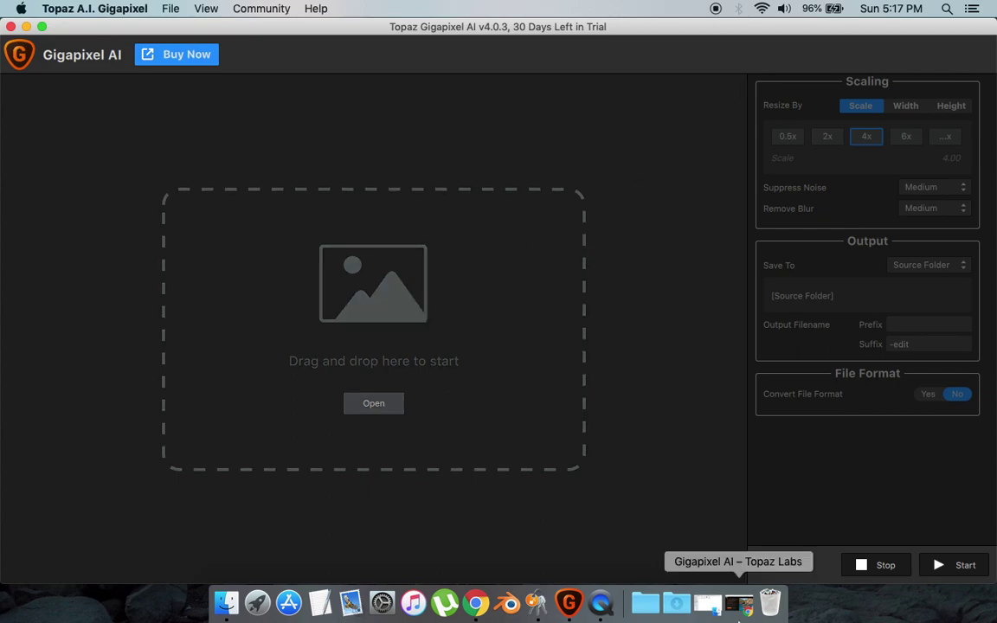
{"action": "left_click", "coordinate": [738, 606]}
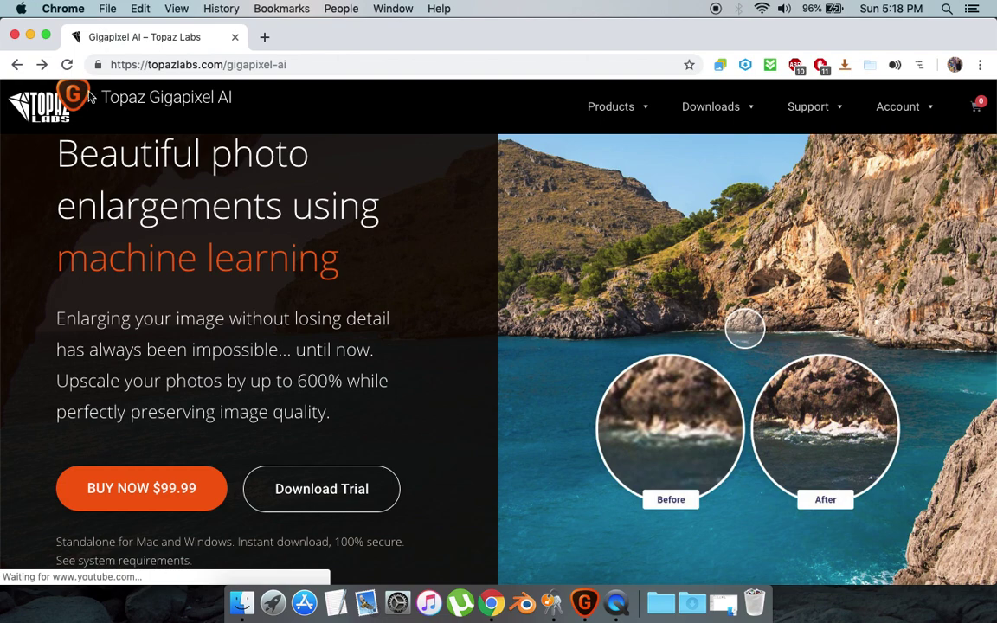
{"action": "left_click", "coordinate": [30, 35]}
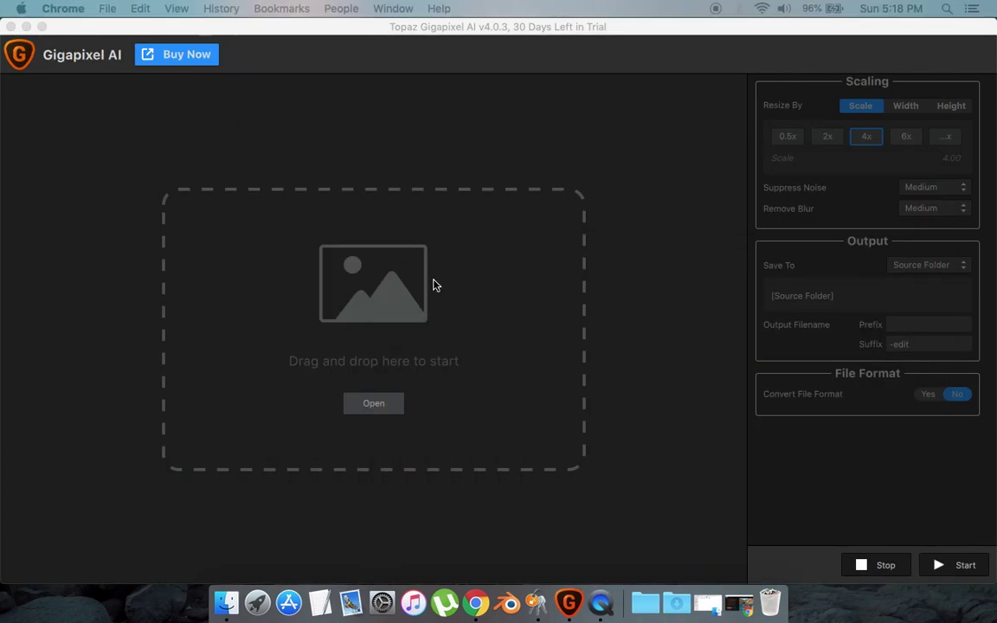
{"action": "left_click", "coordinate": [356, 138]}
{"action": "key", "text": "super+o"}
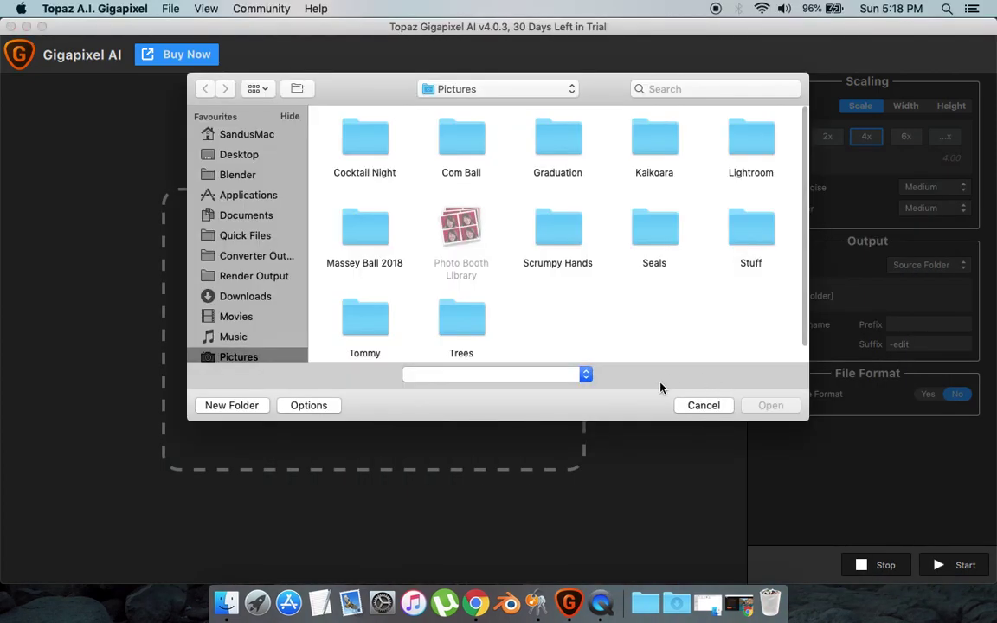
{"action": "left_click", "coordinate": [703, 405]}
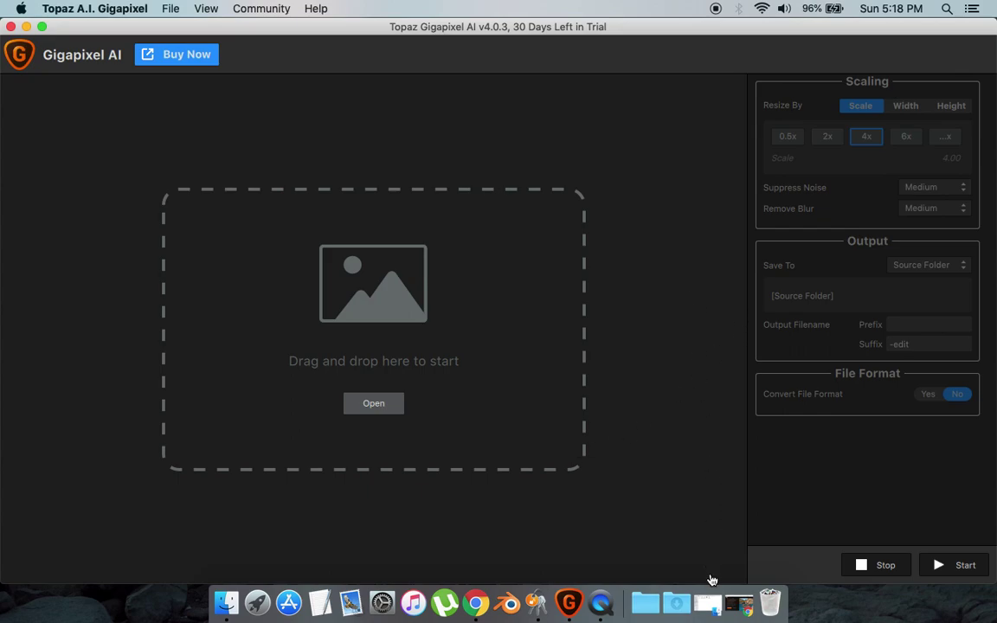
{"action": "left_click", "coordinate": [715, 611]}
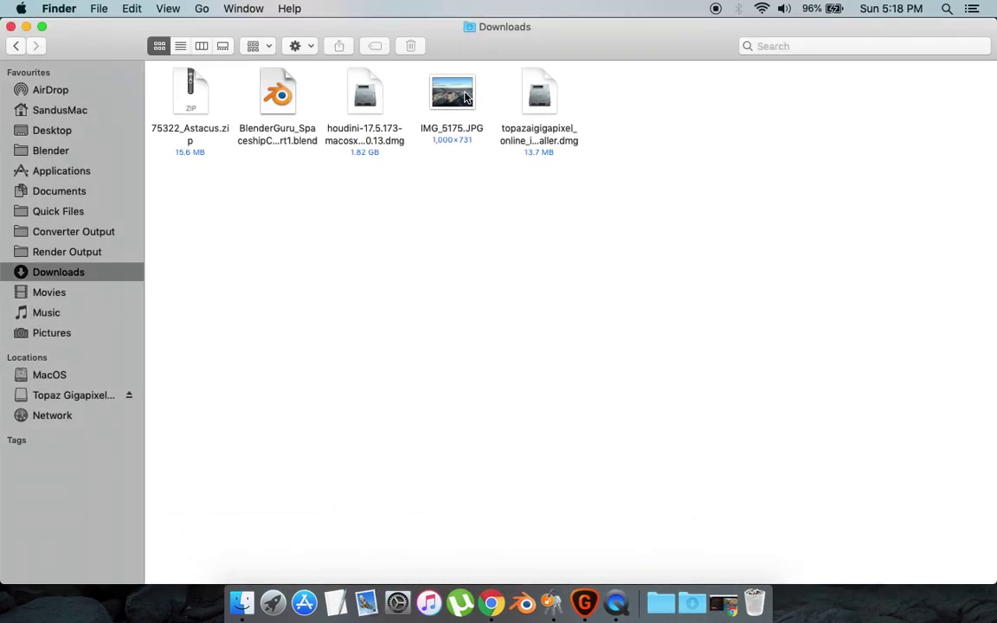
{"action": "left_click", "coordinate": [449, 96]}
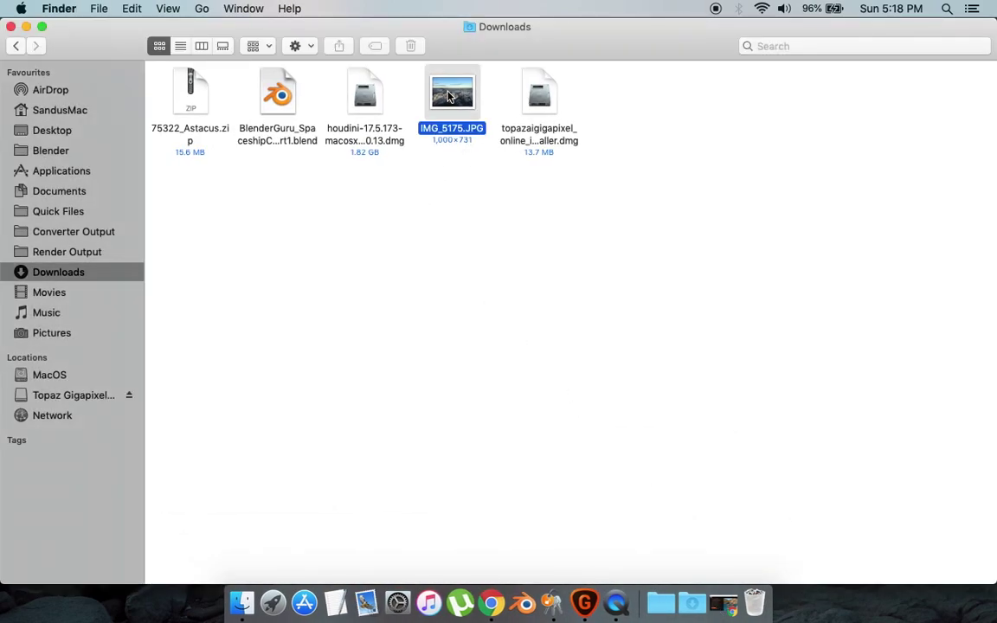
{"action": "key", "text": "space"}
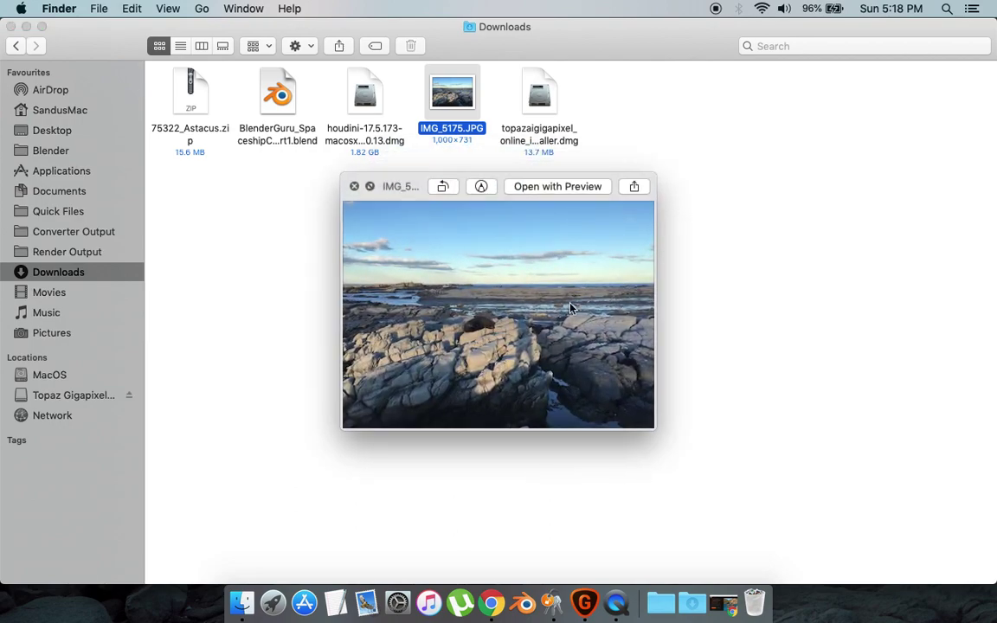
{"action": "scroll", "coordinate": [493, 334], "scroll_direction": "up", "scroll_amount": 5}
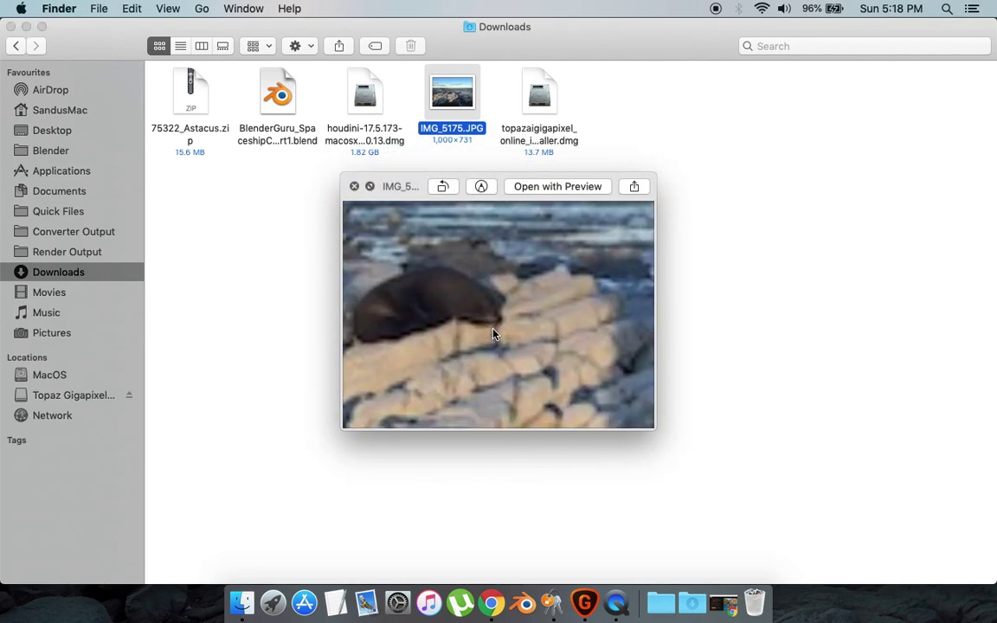
{"action": "scroll", "coordinate": [493, 334], "scroll_direction": "up", "scroll_amount": 5}
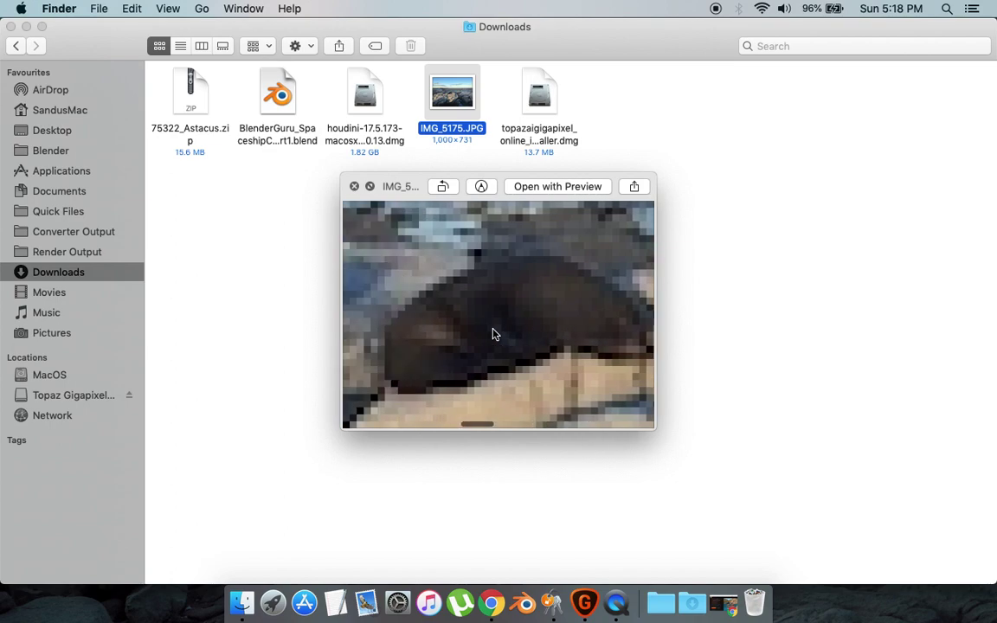
{"action": "scroll", "coordinate": [494, 334], "scroll_direction": "up", "scroll_amount": 3}
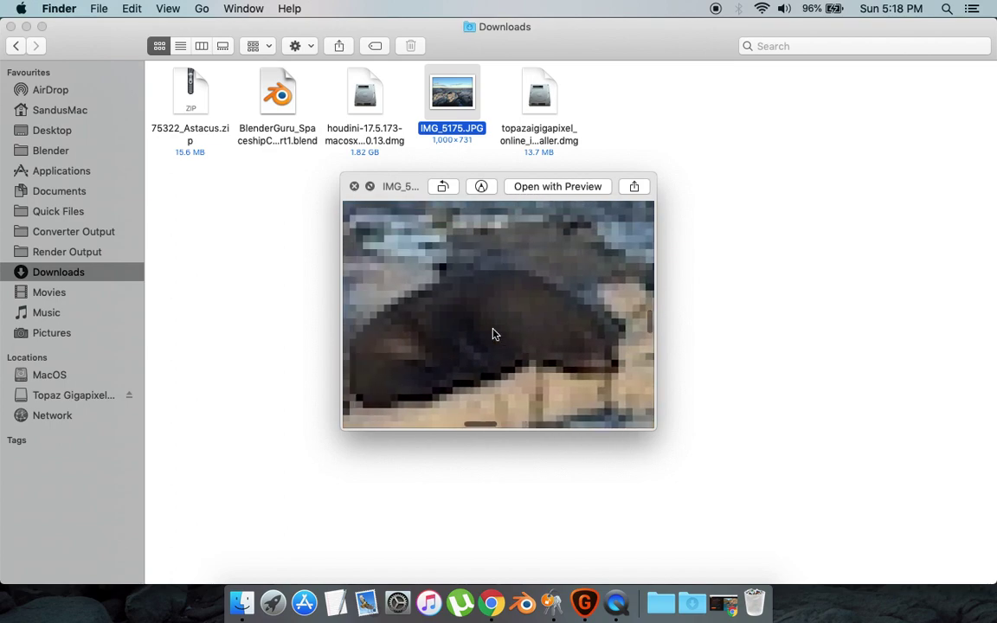
{"action": "scroll", "coordinate": [493, 334], "scroll_direction": "down", "scroll_amount": 10}
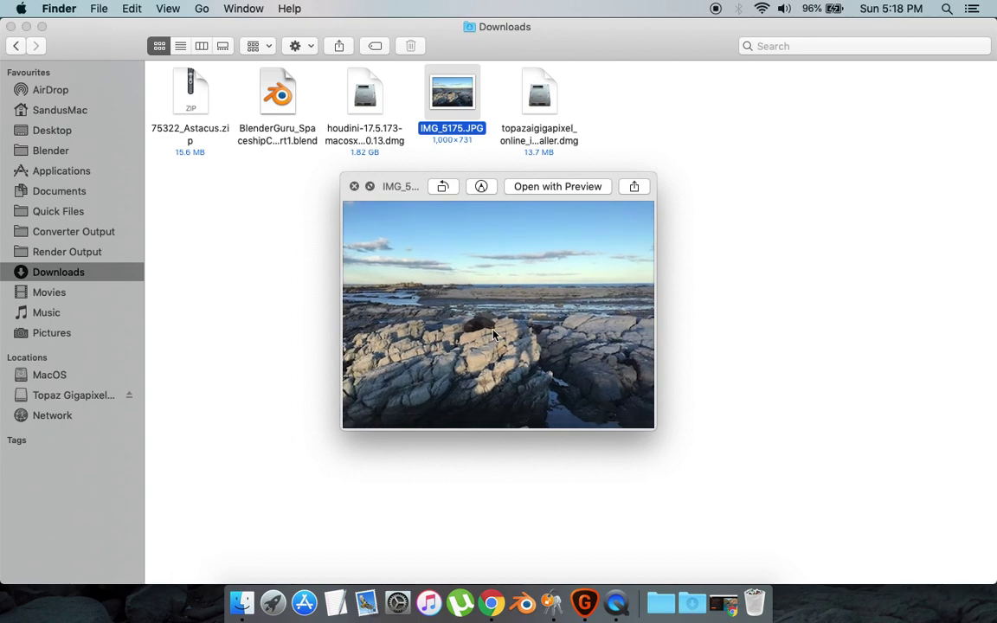
{"action": "key", "text": "space"}
{"action": "left_click", "coordinate": [26, 27]}
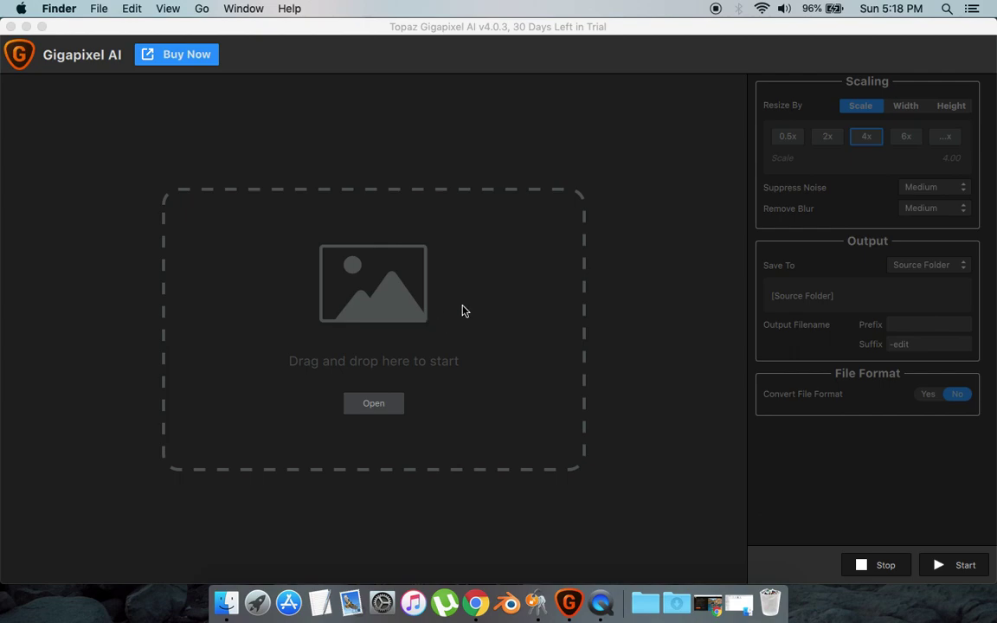
Load IMG_5175.JPG from the Downloads folder into Gigapixel AI.
{"action": "left_click", "coordinate": [496, 284]}
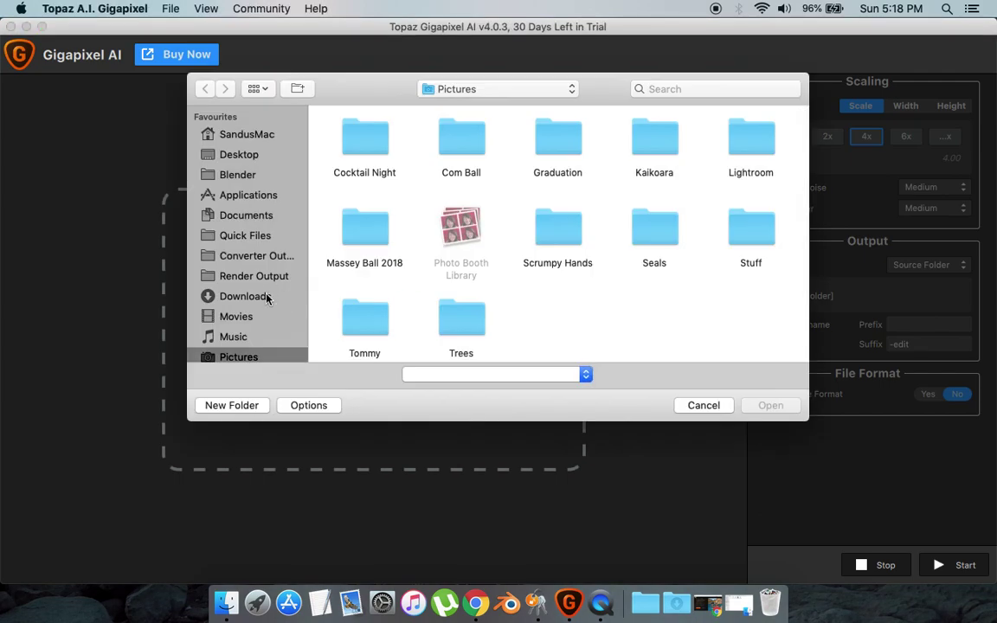
{"action": "left_click", "coordinate": [266, 296]}
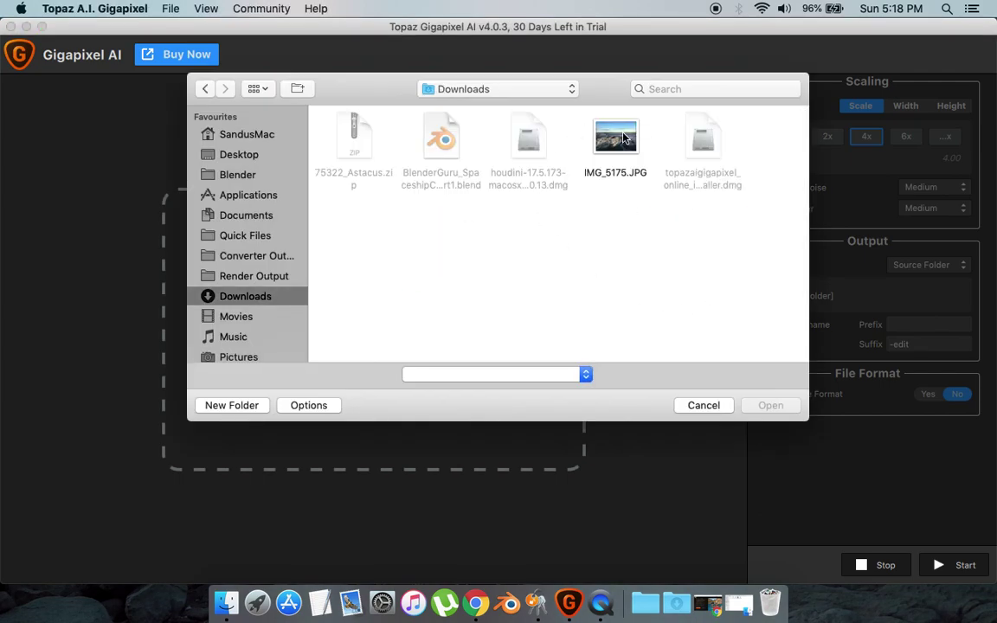
{"action": "left_click", "coordinate": [634, 132]}
{"action": "left_click", "coordinate": [773, 405]}
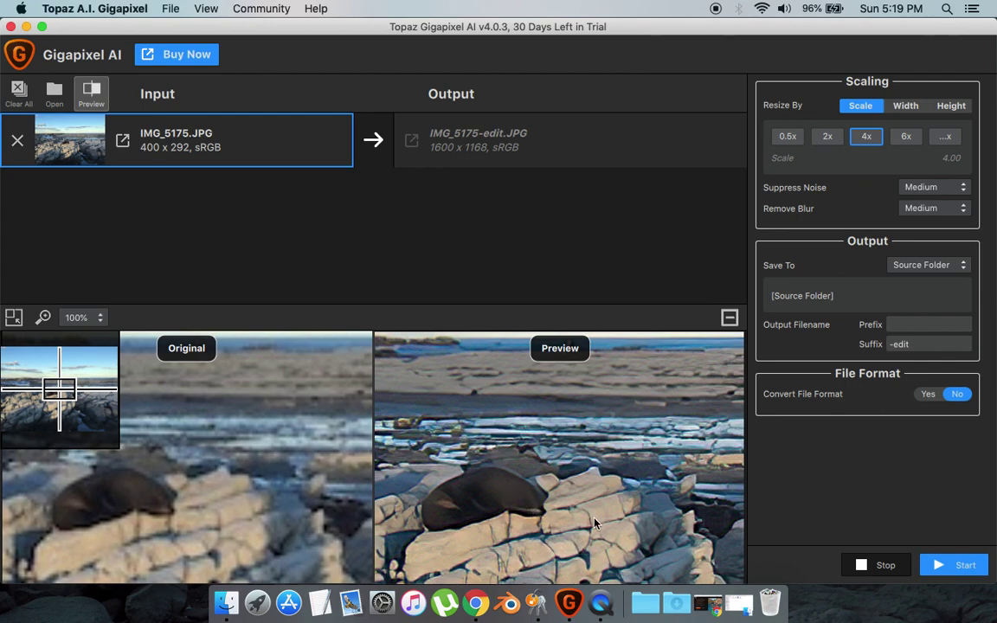
Choose 6x scale for 2400 x 1752 output, keep noise suppression Medium, set Remove Blur to Low.
{"action": "left_click", "coordinate": [909, 138]}
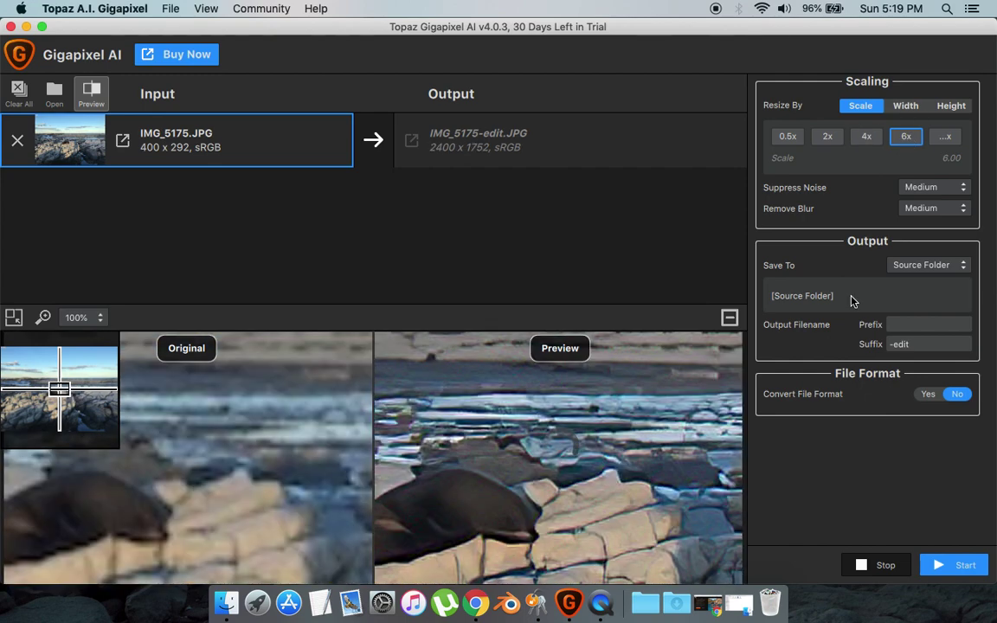
{"action": "left_click", "coordinate": [524, 476]}
{"action": "left_click", "coordinate": [920, 187]}
{"action": "left_click", "coordinate": [833, 202]}
{"action": "left_click", "coordinate": [941, 211]}
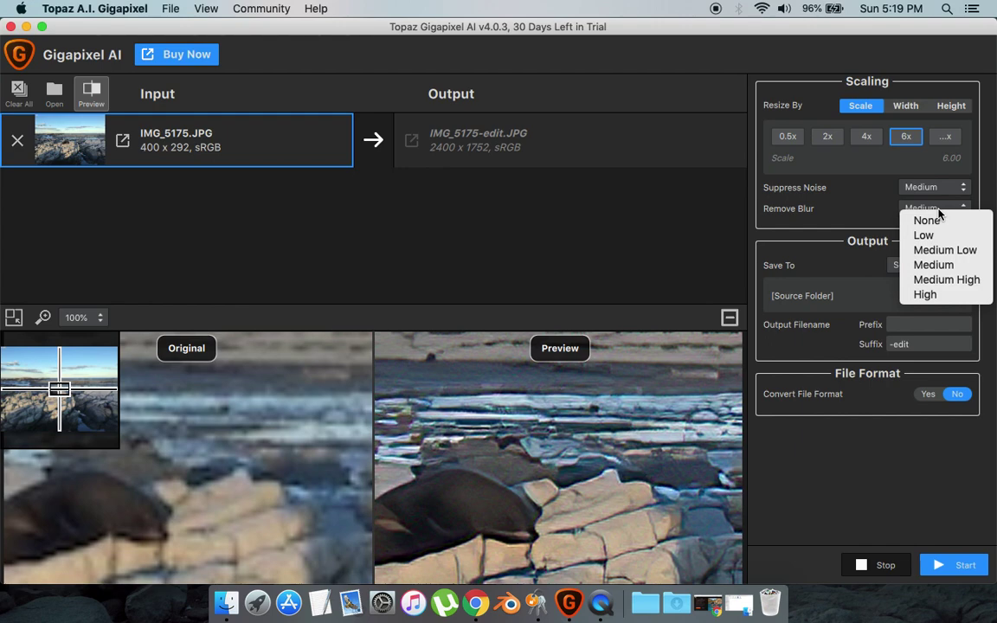
{"action": "left_click", "coordinate": [934, 235]}
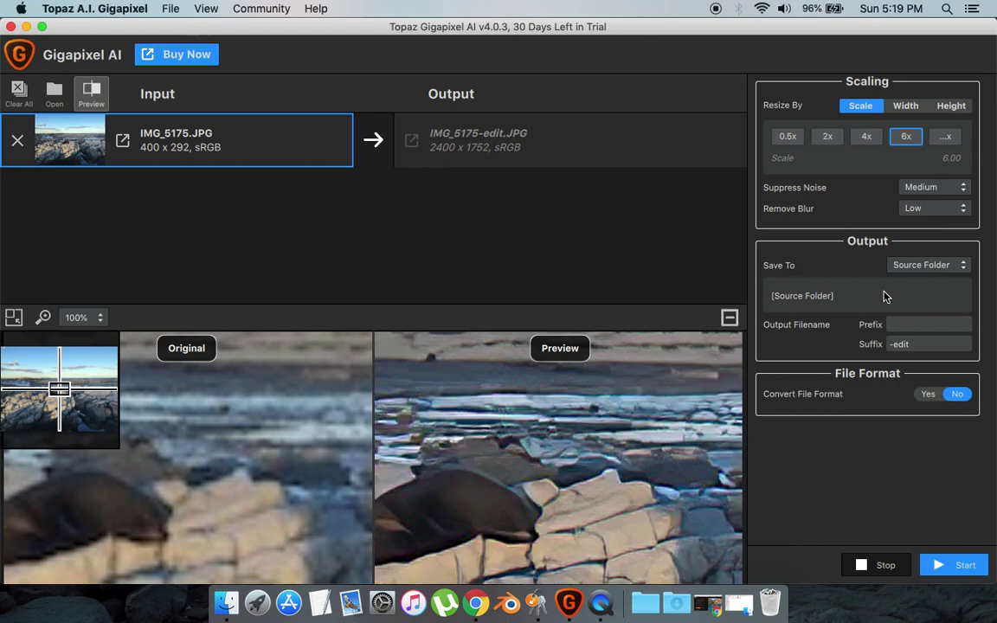
Change Save To from the source folder to Custom Folder, pointing at Downloads.
{"action": "left_click", "coordinate": [941, 267]}
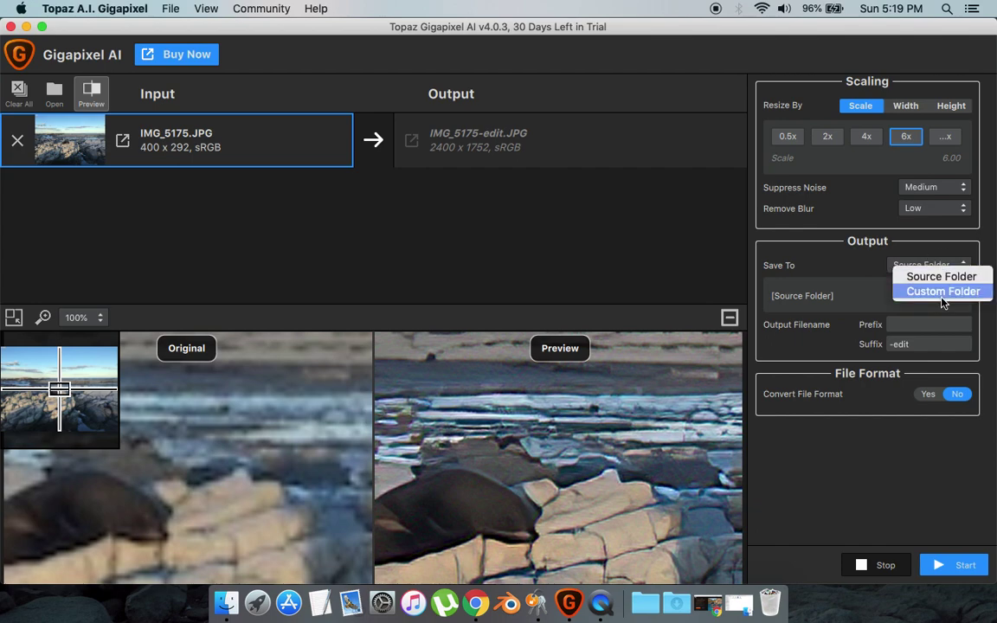
{"action": "left_click", "coordinate": [838, 256]}
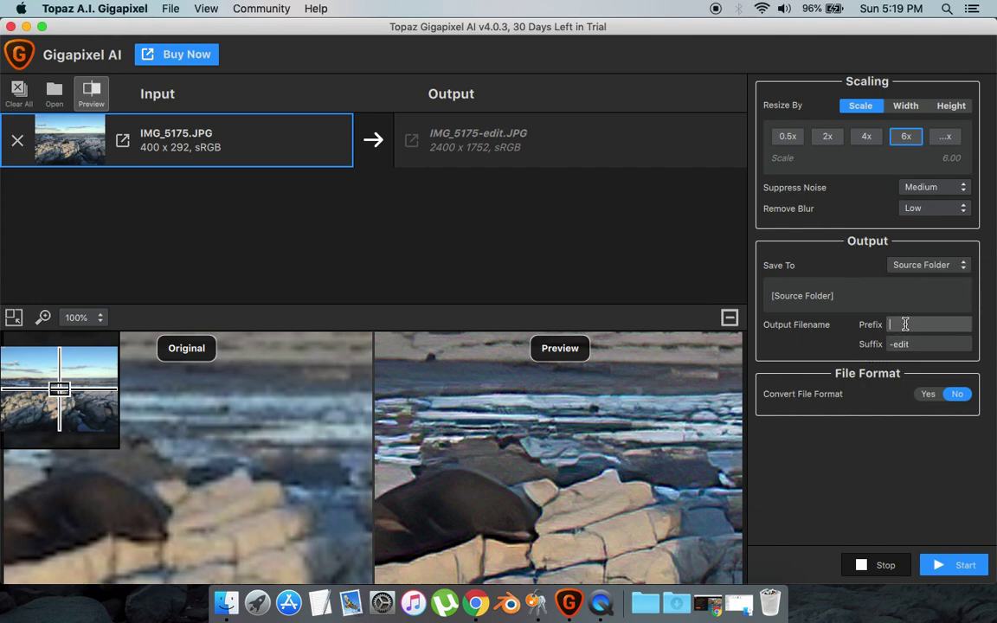
{"action": "left_click", "coordinate": [816, 291]}
{"action": "left_click", "coordinate": [928, 271]}
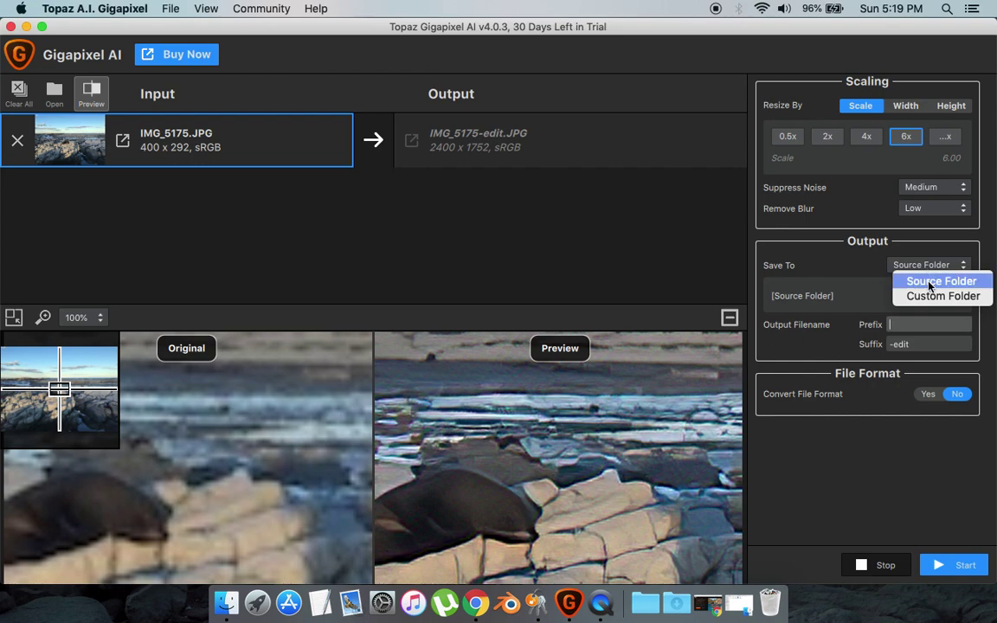
{"action": "left_click", "coordinate": [883, 293]}
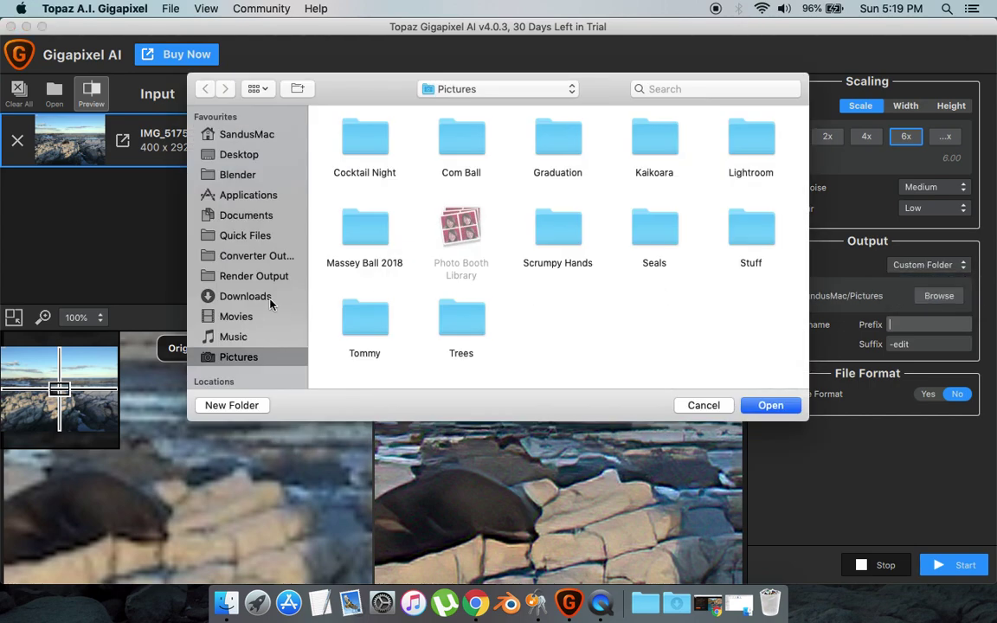
{"action": "left_click", "coordinate": [265, 301]}
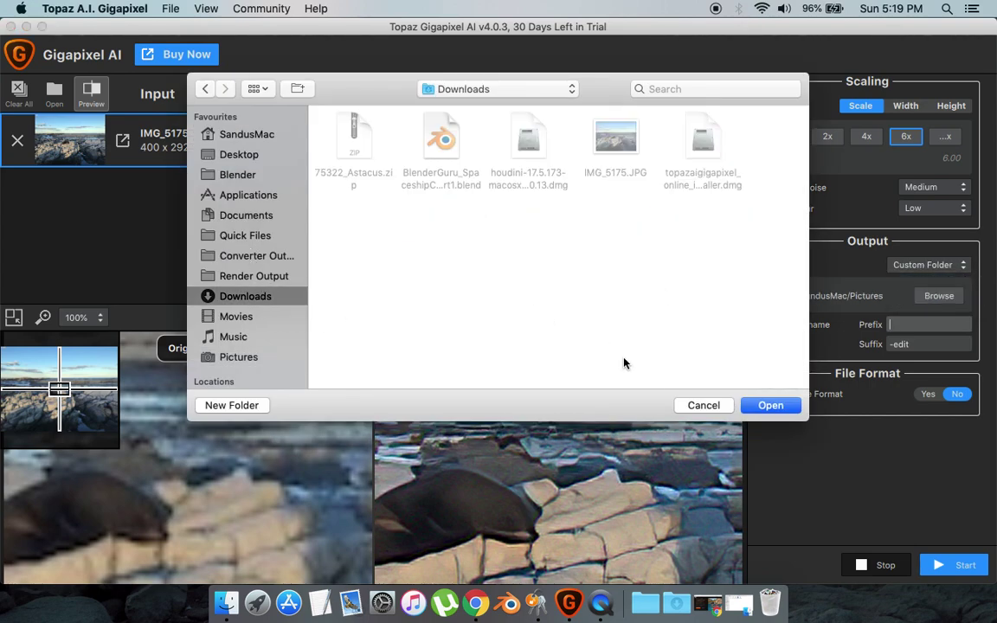
{"action": "left_click", "coordinate": [774, 405]}
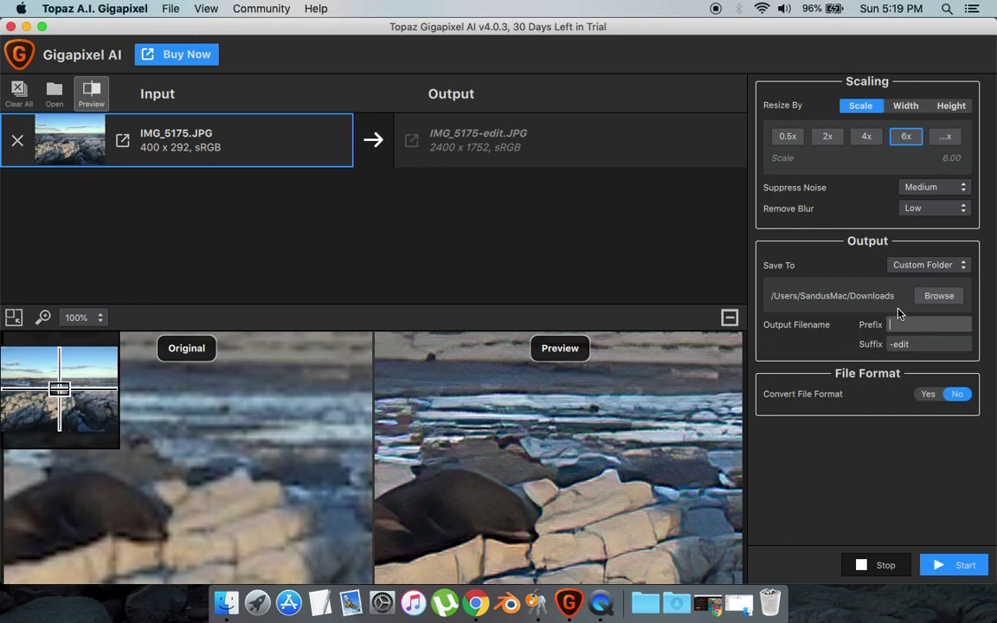
Start processing the 6x upscale of IMG_5175.JPG and let it complete.
{"action": "left_click", "coordinate": [961, 567]}
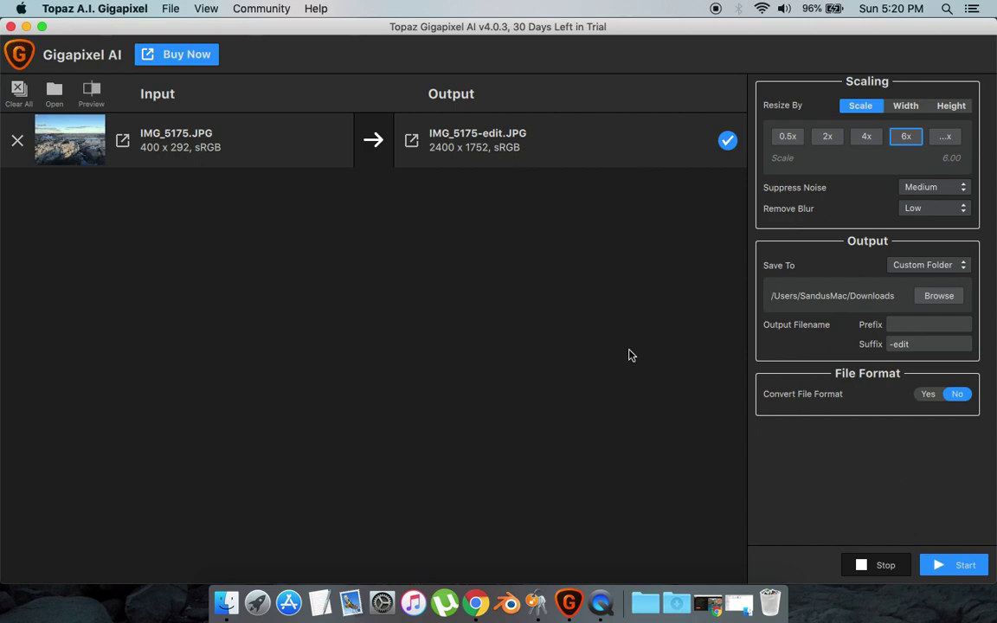
Bring up the Finder Downloads window and select IMG_5175-edit.JPG.
{"action": "left_click", "coordinate": [737, 604]}
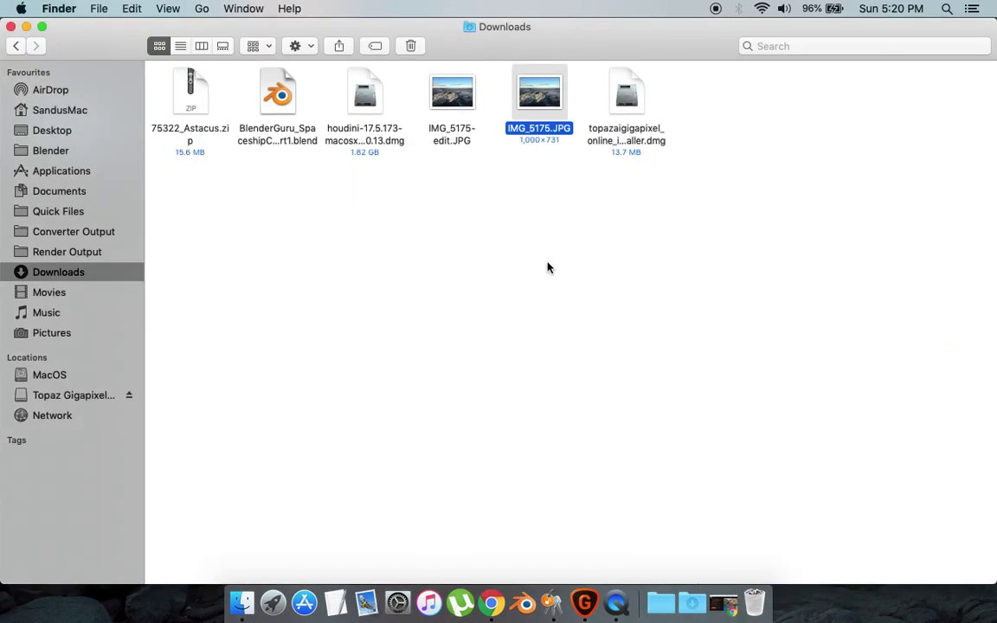
{"action": "left_click", "coordinate": [545, 266]}
{"action": "left_click", "coordinate": [449, 102]}
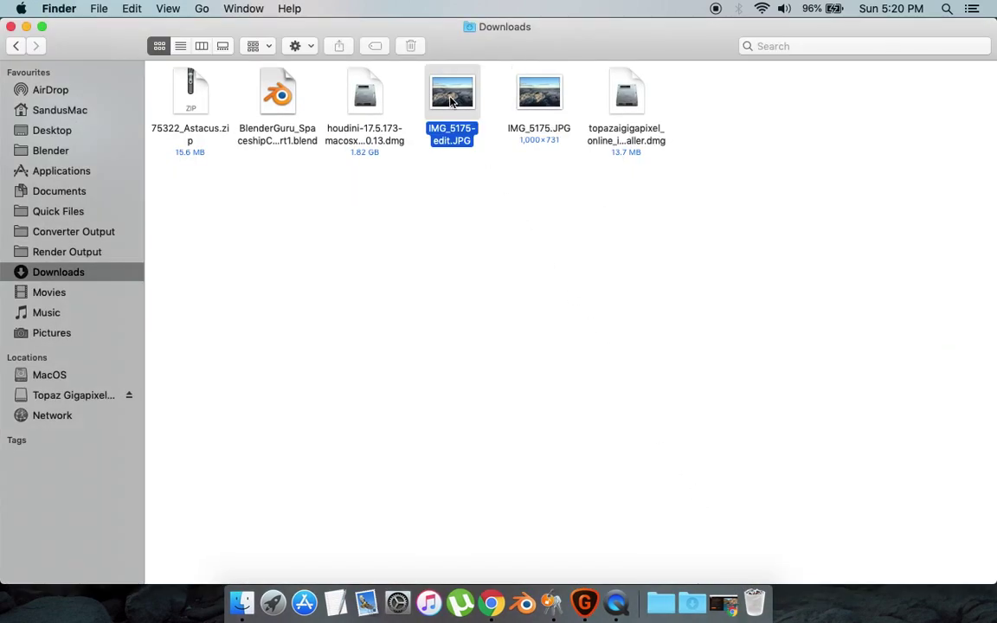
Quick Look IMG_5175-edit.JPG, zoom around the full-size preview, then close it.
{"action": "key", "text": "space"}
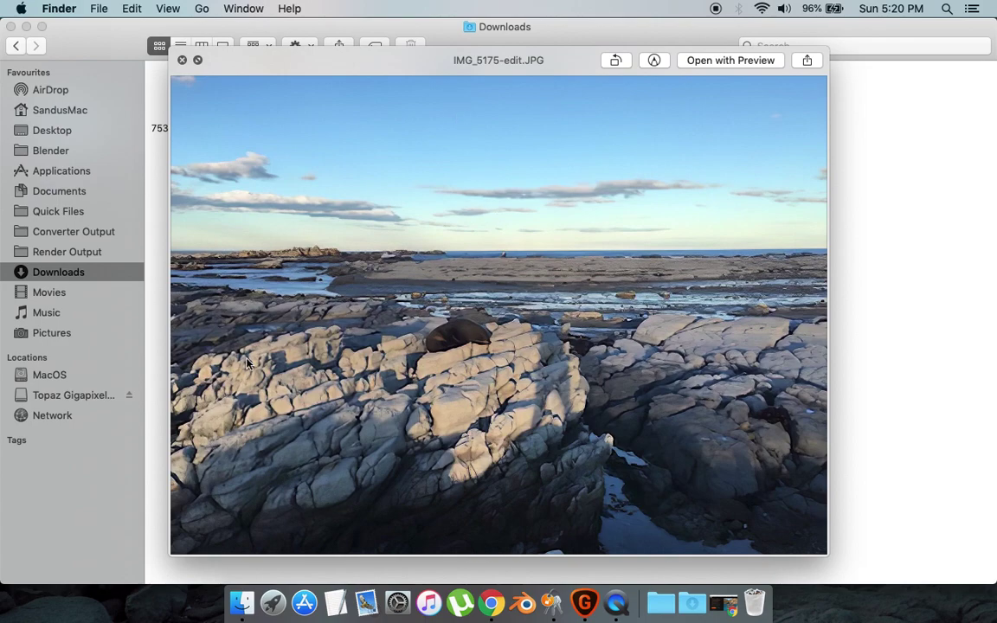
{"action": "scroll", "coordinate": [421, 335], "scroll_direction": "up", "scroll_amount": 3}
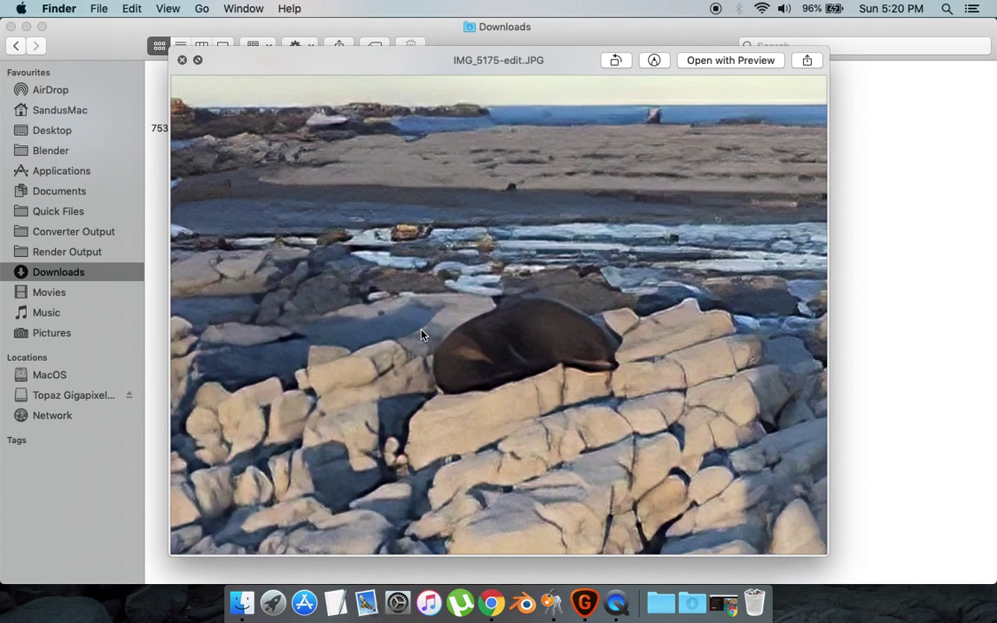
{"action": "scroll", "coordinate": [421, 334], "scroll_direction": "up", "scroll_amount": 10}
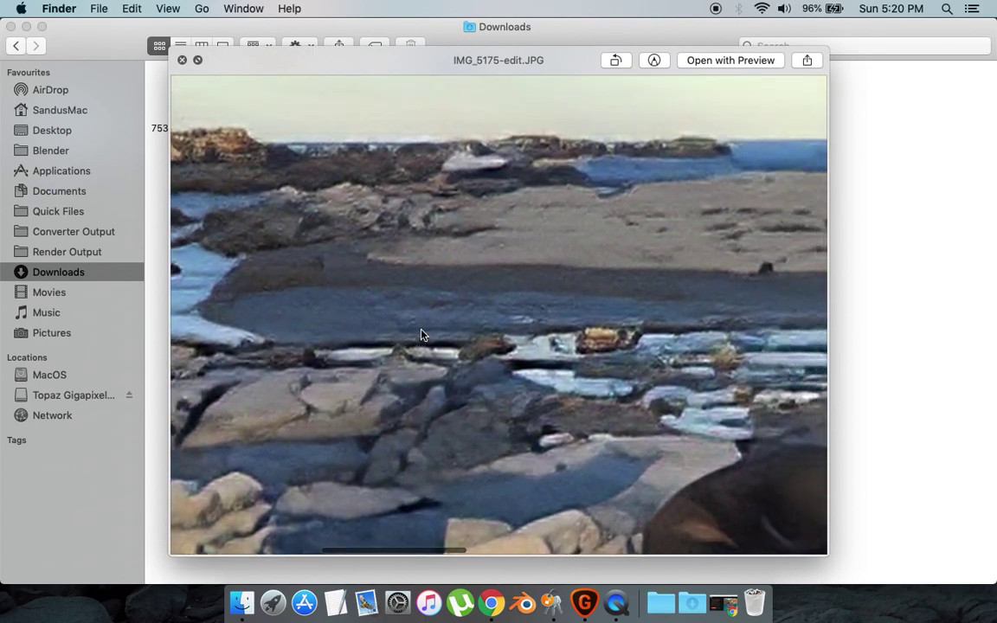
{"action": "scroll", "coordinate": [421, 335], "scroll_direction": "down", "scroll_amount": 10}
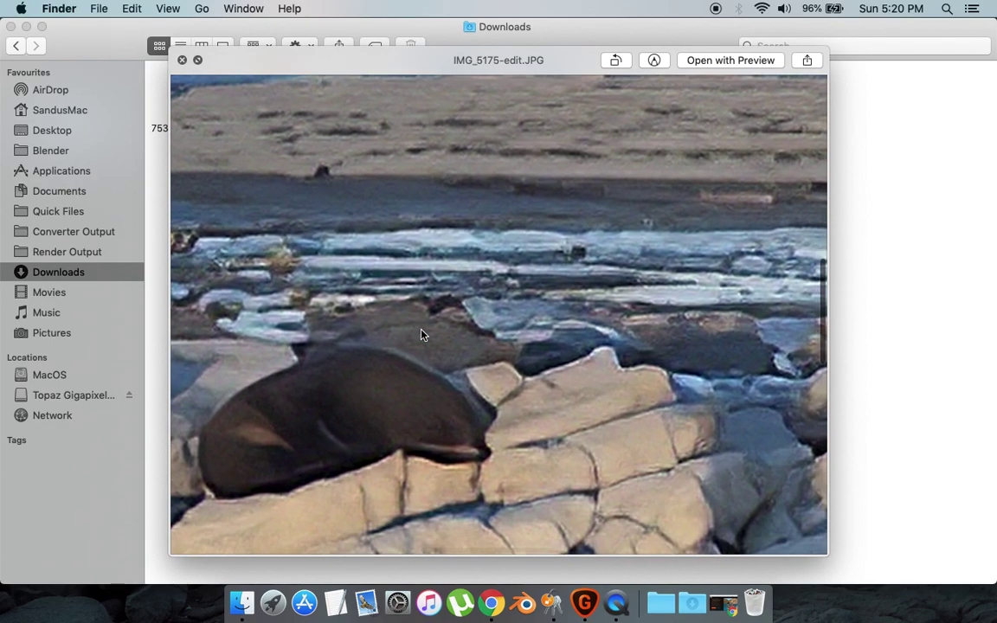
{"action": "scroll", "coordinate": [422, 335], "scroll_direction": "down", "scroll_amount": 3}
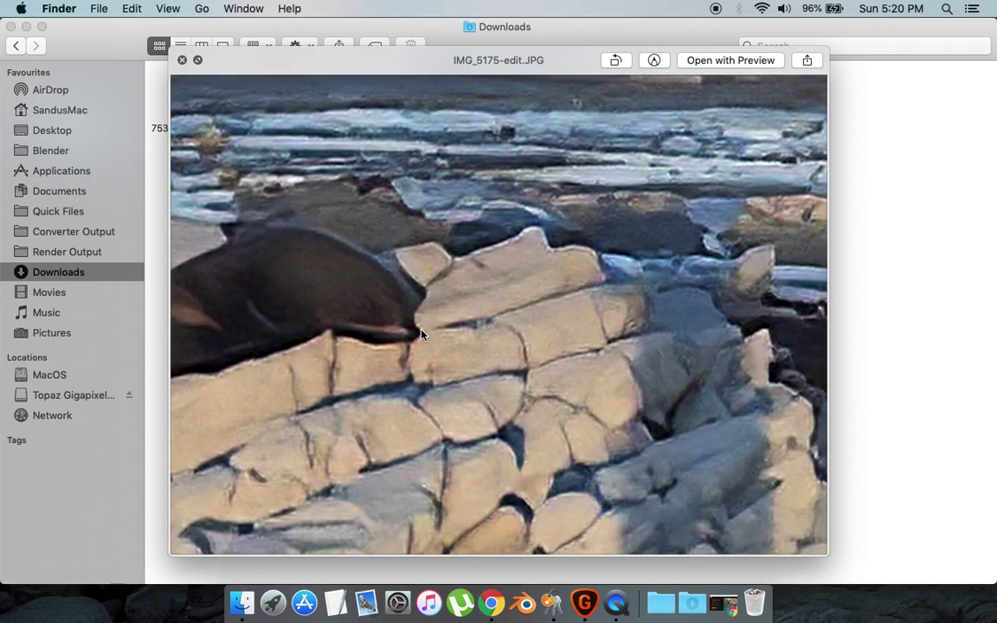
{"action": "scroll", "coordinate": [421, 335], "scroll_direction": "down", "scroll_amount": 2}
{"action": "scroll", "coordinate": [421, 335], "scroll_direction": "down", "scroll_amount": 5}
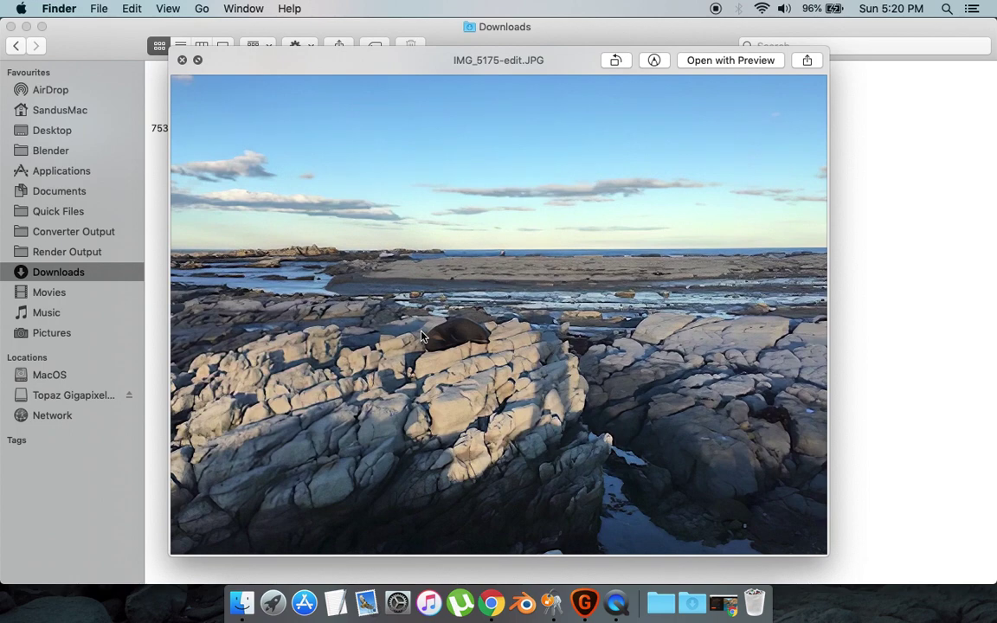
{"action": "key", "text": "space"}
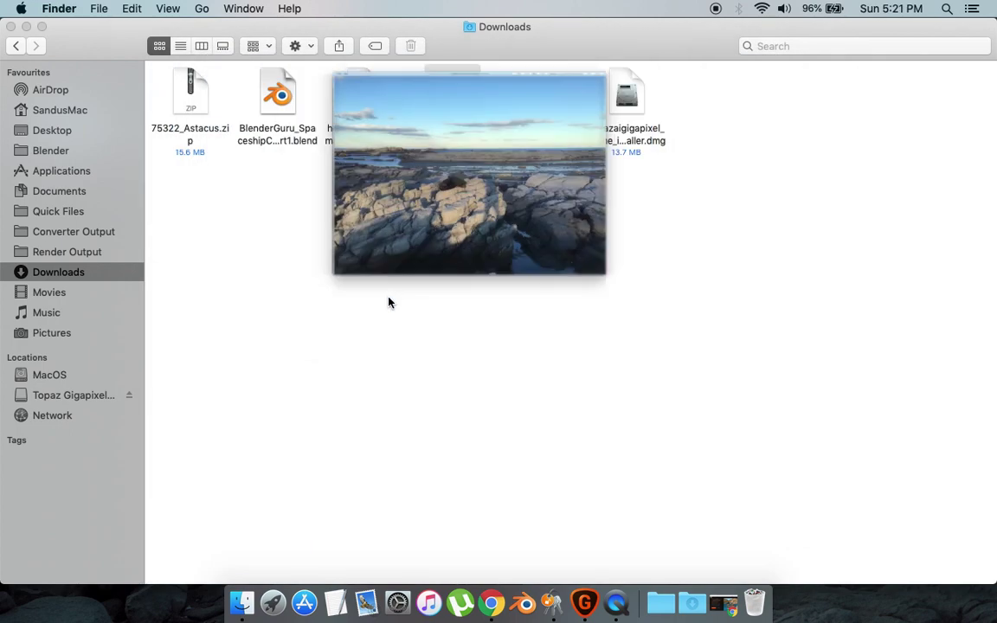
{"action": "left_click", "coordinate": [552, 104]}
{"action": "key", "text": "space"}
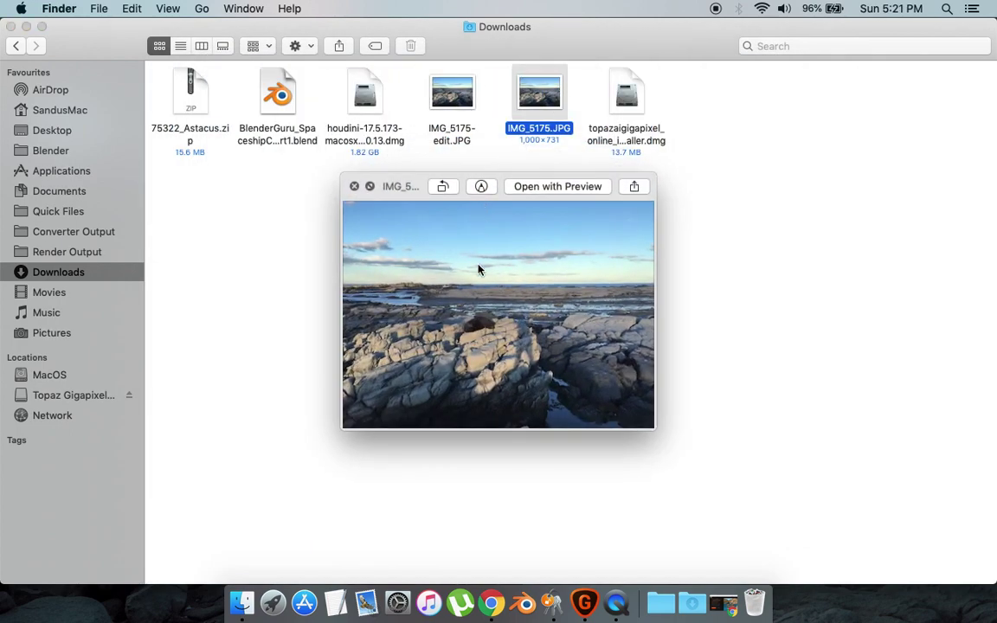
{"action": "scroll", "coordinate": [479, 270], "scroll_direction": "up", "scroll_amount": 5}
{"action": "left_click", "coordinate": [457, 112]}
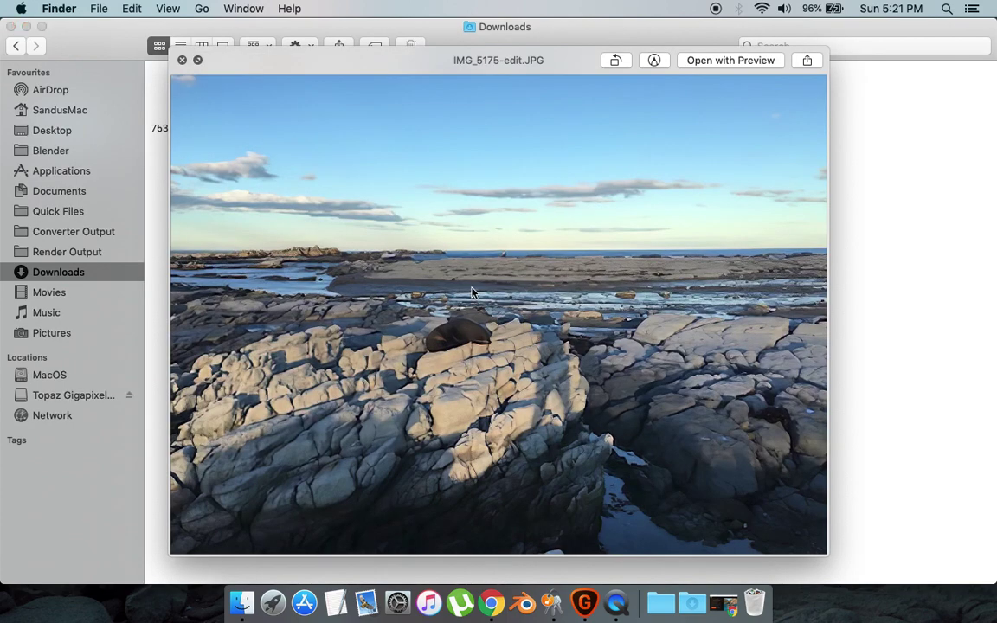
{"action": "scroll", "coordinate": [471, 293], "scroll_direction": "up", "scroll_amount": 5}
{"action": "scroll", "coordinate": [471, 292], "scroll_direction": "down", "scroll_amount": 10}
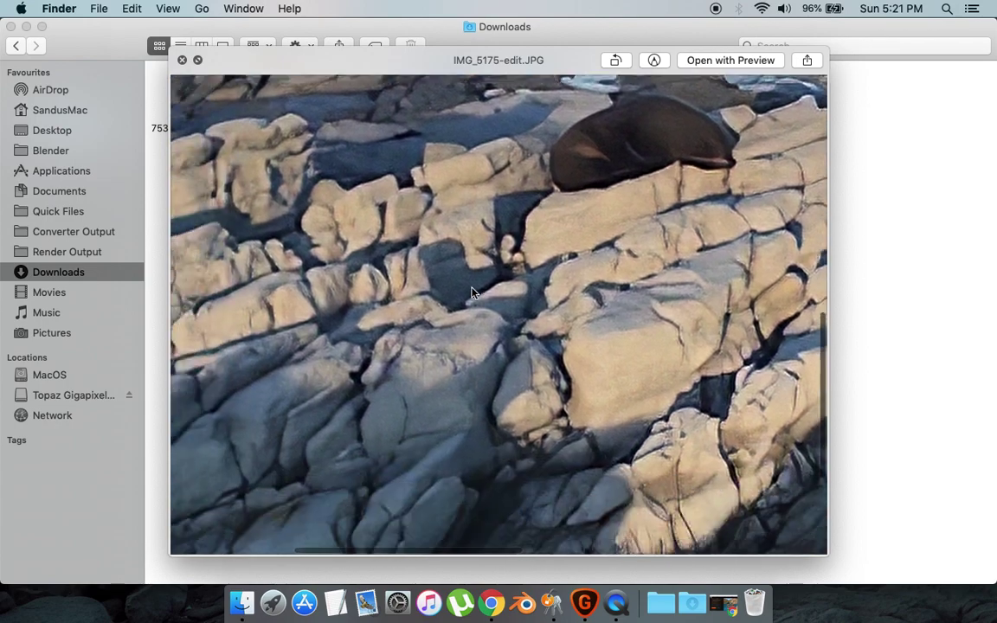
{"action": "scroll", "coordinate": [471, 293], "scroll_direction": "up", "scroll_amount": 10}
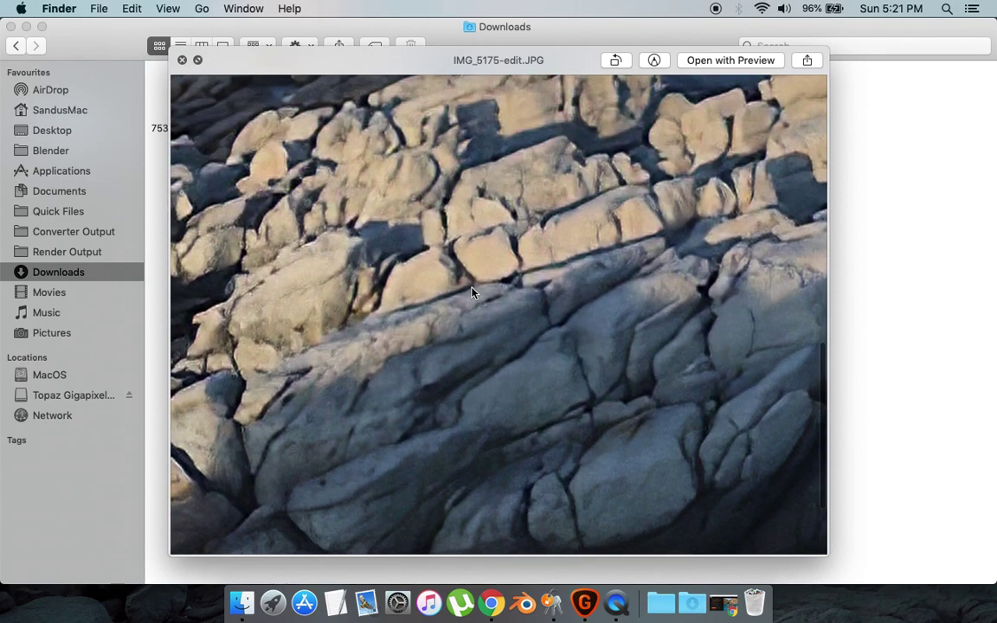
{"action": "scroll", "coordinate": [472, 292], "scroll_direction": "up", "scroll_amount": 15}
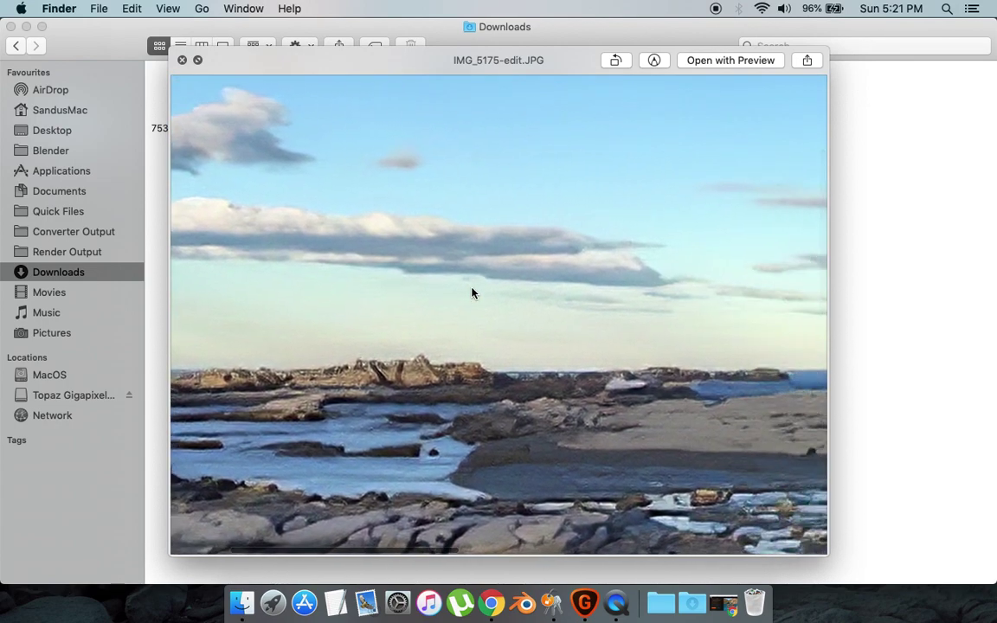
{"action": "scroll", "coordinate": [472, 293], "scroll_direction": "down", "scroll_amount": 5}
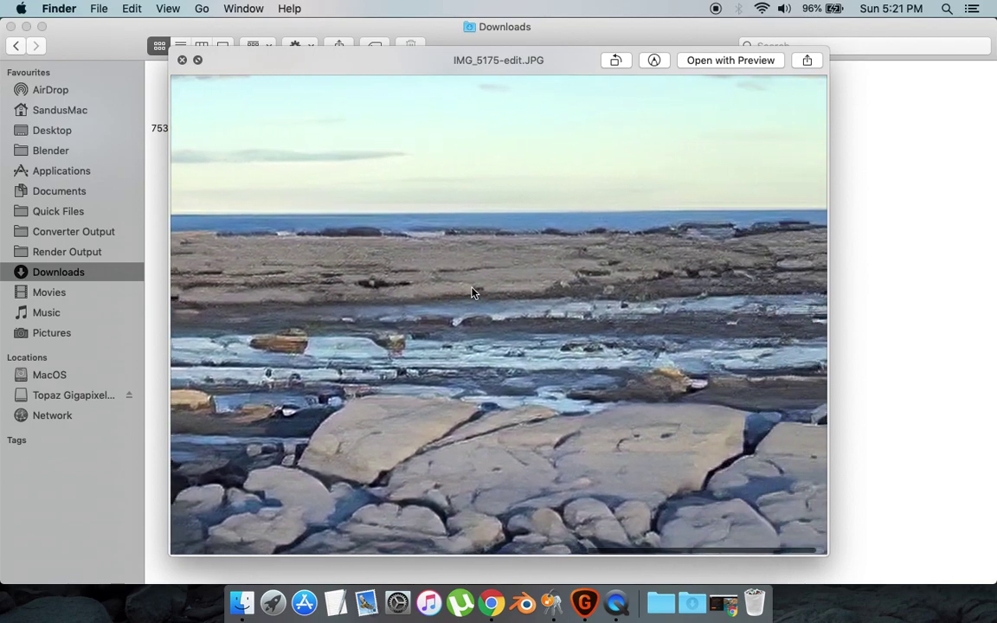
{"action": "scroll", "coordinate": [471, 292], "scroll_direction": "up", "scroll_amount": 3}
{"action": "scroll", "coordinate": [471, 293], "scroll_direction": "down", "scroll_amount": 15}
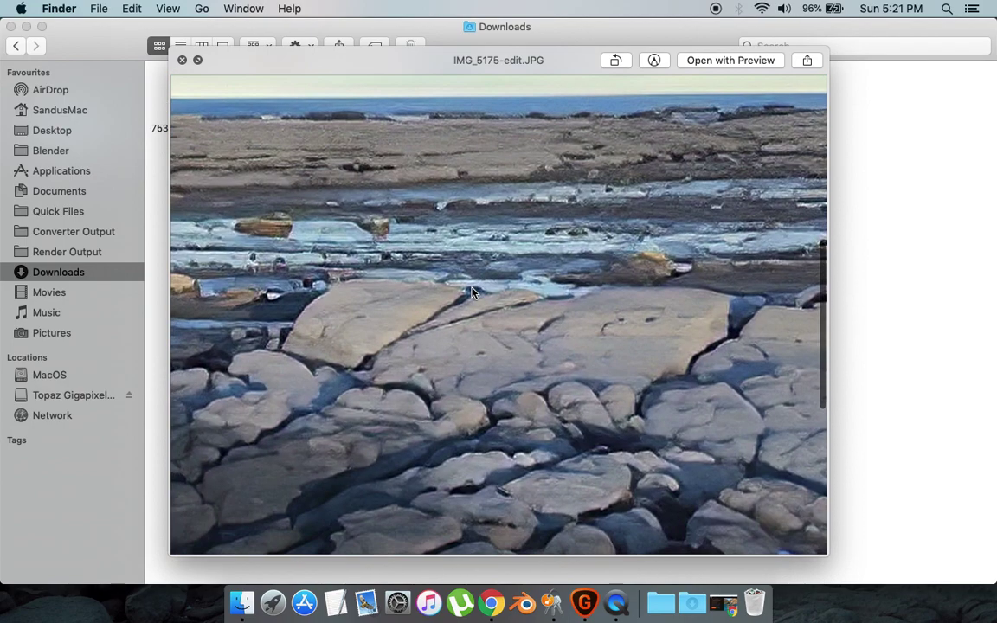
{"action": "scroll", "coordinate": [471, 292], "scroll_direction": "left", "scroll_amount": 10}
{"action": "scroll", "coordinate": [472, 293], "scroll_direction": "up", "scroll_amount": 3}
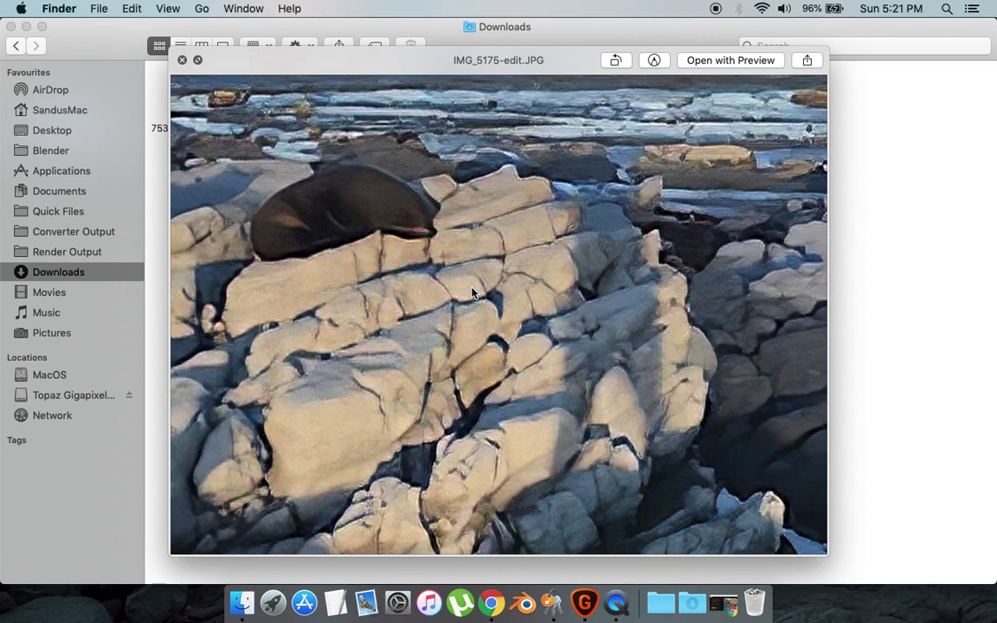
{"action": "scroll", "coordinate": [472, 292], "scroll_direction": "up", "scroll_amount": 5}
{"action": "scroll", "coordinate": [472, 292], "scroll_direction": "left", "scroll_amount": 8}
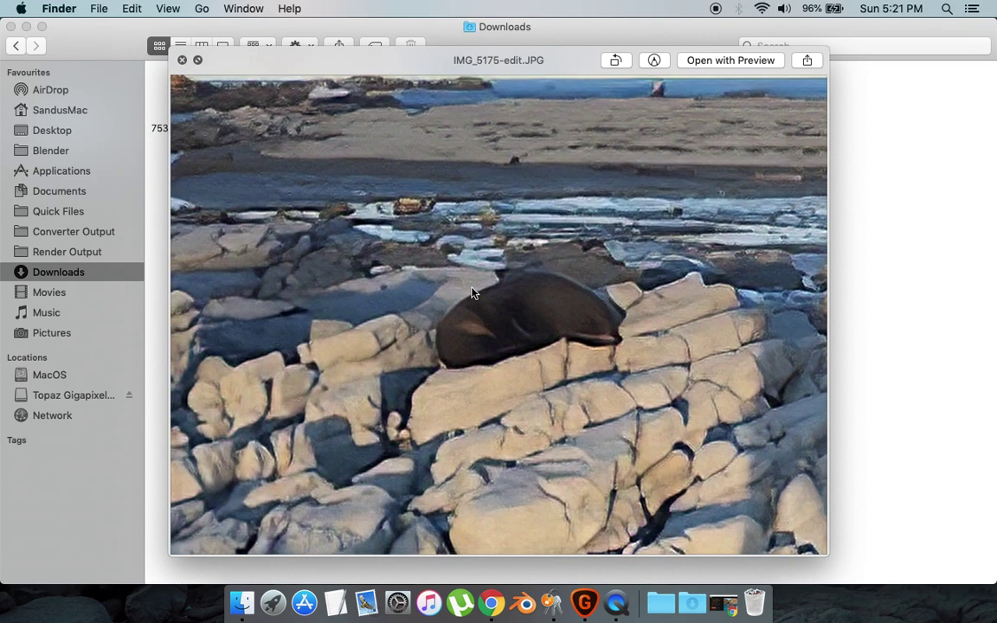
{"action": "key", "text": "space"}
{"action": "left_click", "coordinate": [623, 285]}
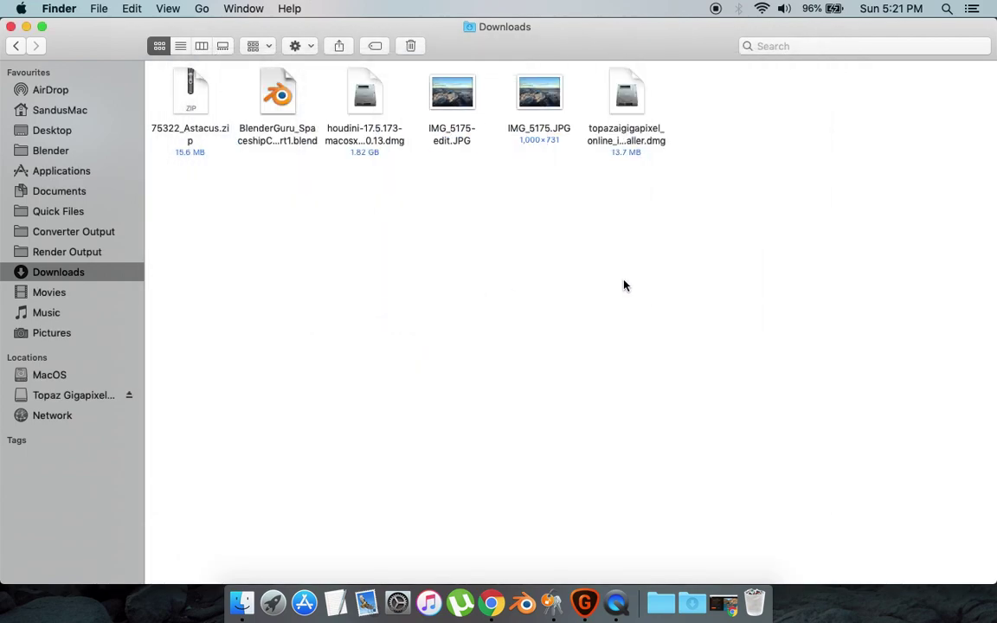
Return to Gigapixel AI via its Dock icon to view the completed 2400 x 1752 output.
{"action": "left_click", "coordinate": [586, 598]}
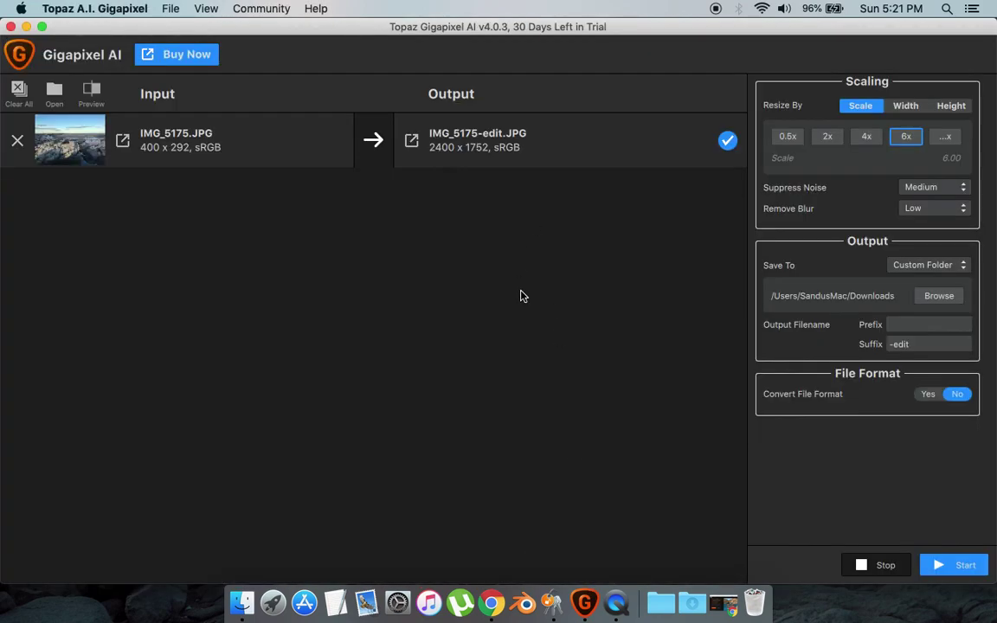